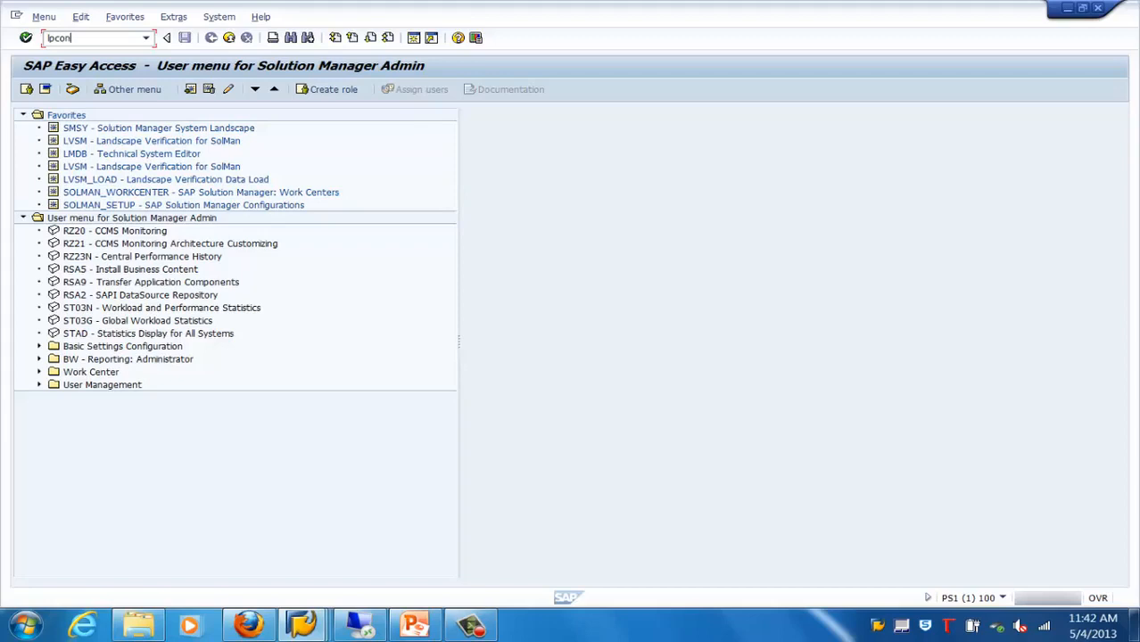
Step: Open the LPCONFIG transaction, acknowledge the information message, and try to display a logical port with the fields empty
key("Return")
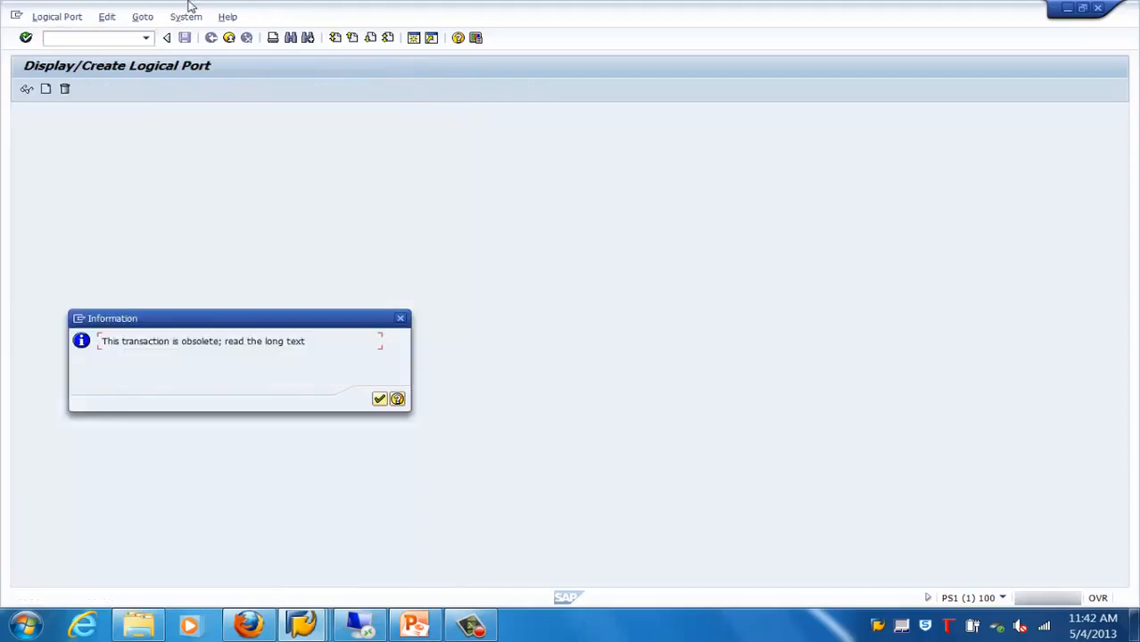
left_click(379, 400)
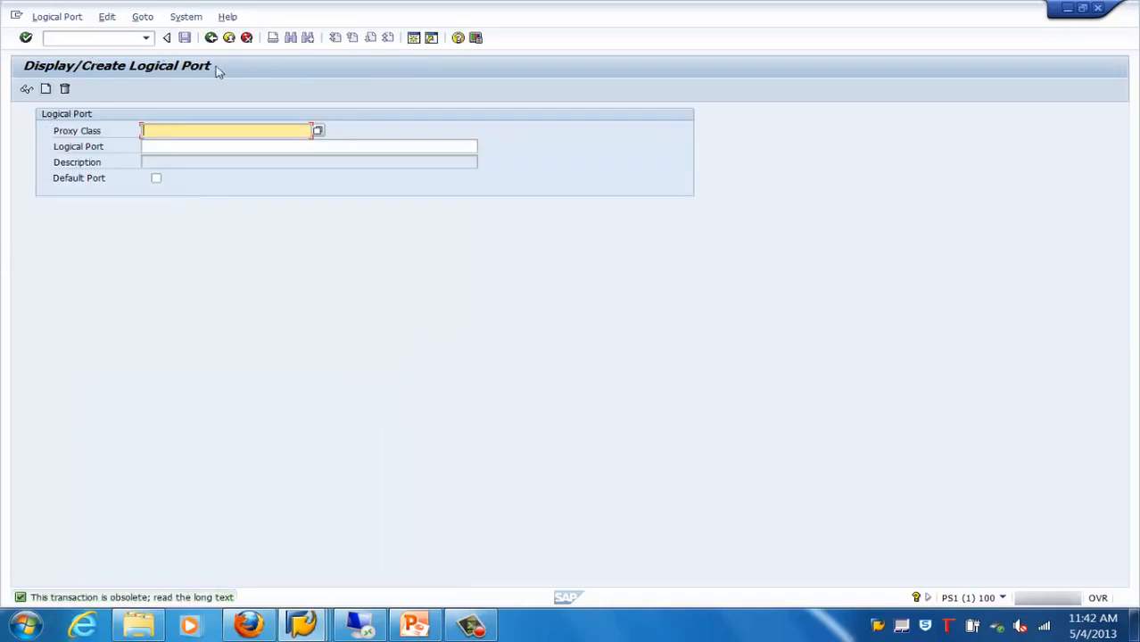
left_click(26, 88)
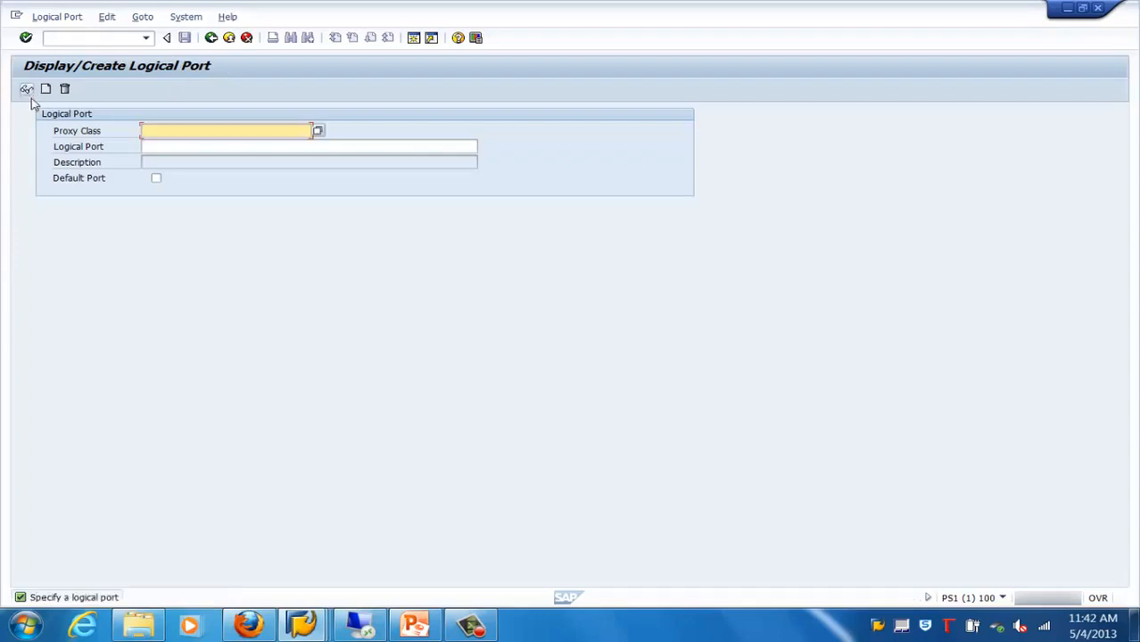
left_click(165, 144)
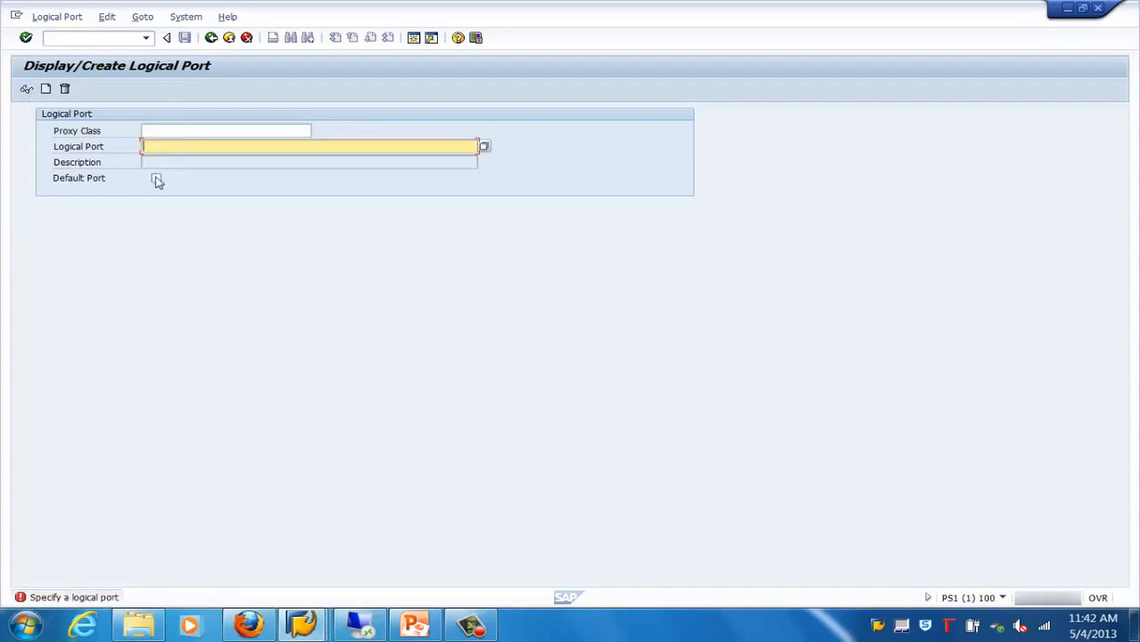
left_click(156, 178)
left_click(156, 179)
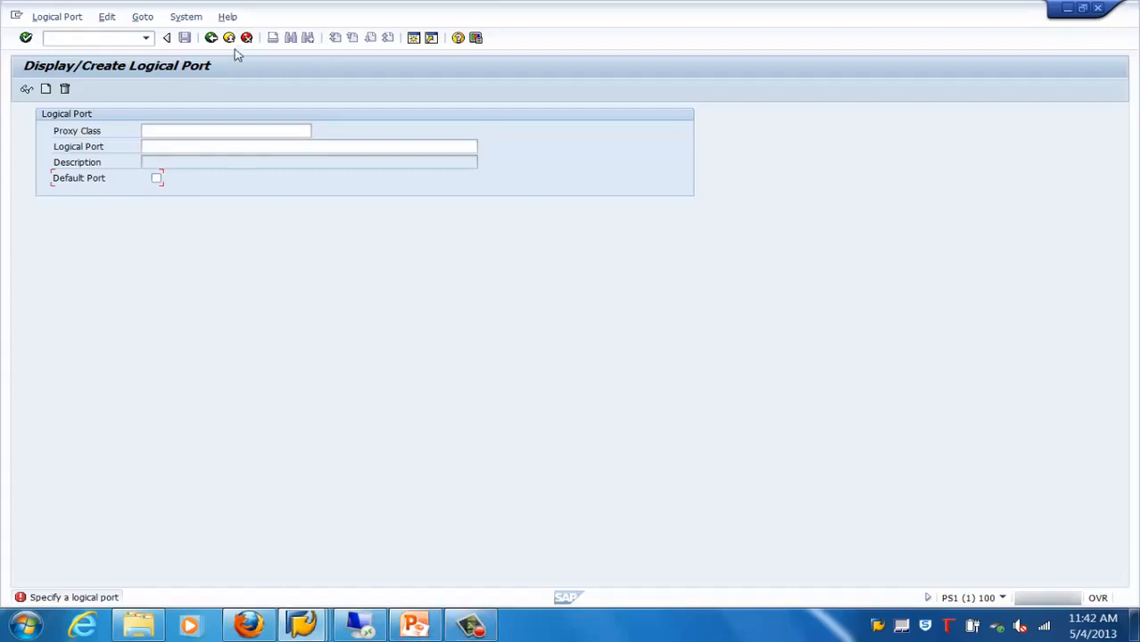
Step: Switch to PowerPoint and present the SAP System Landscape Part I and Part II slides on transport domain controller and landscape configuration
left_click(411, 622)
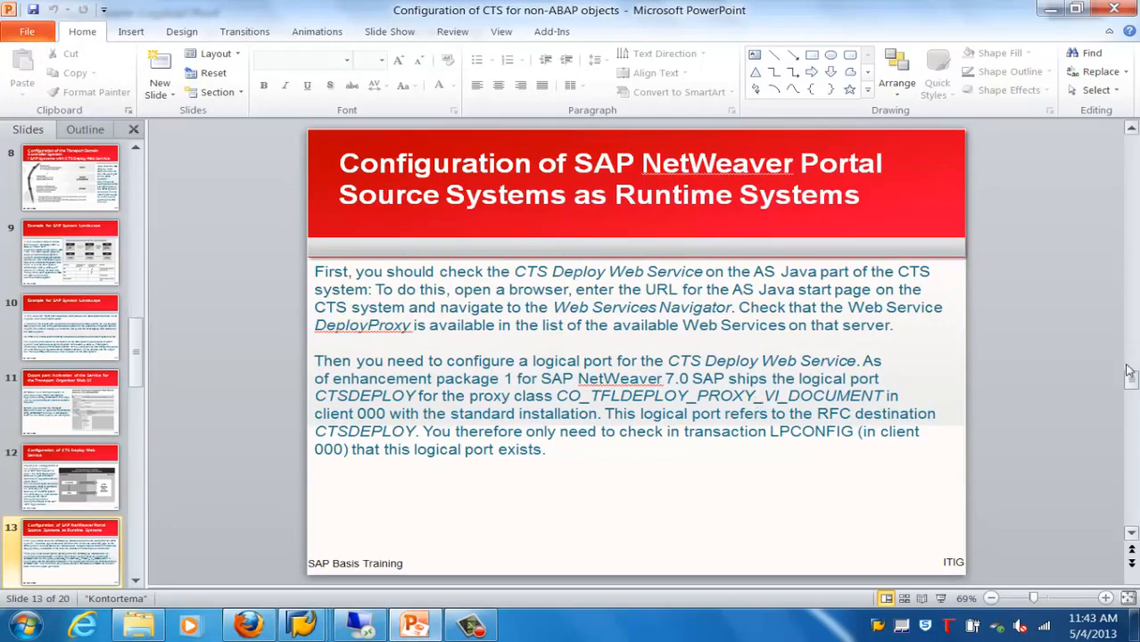
left_click(1134, 446)
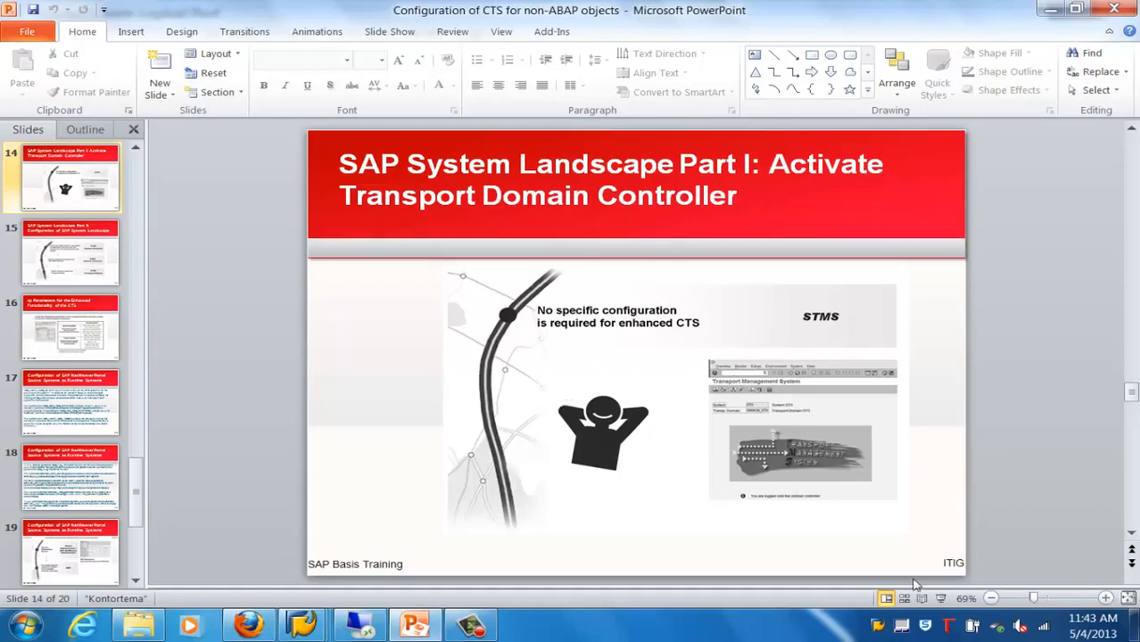
left_click(942, 599)
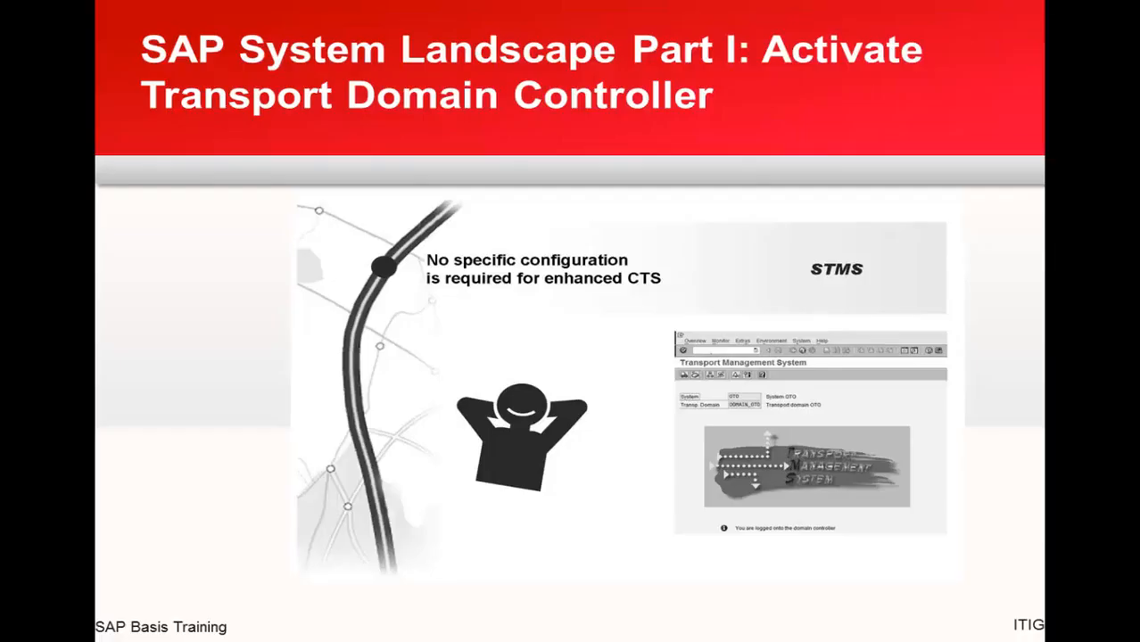
key("Right")
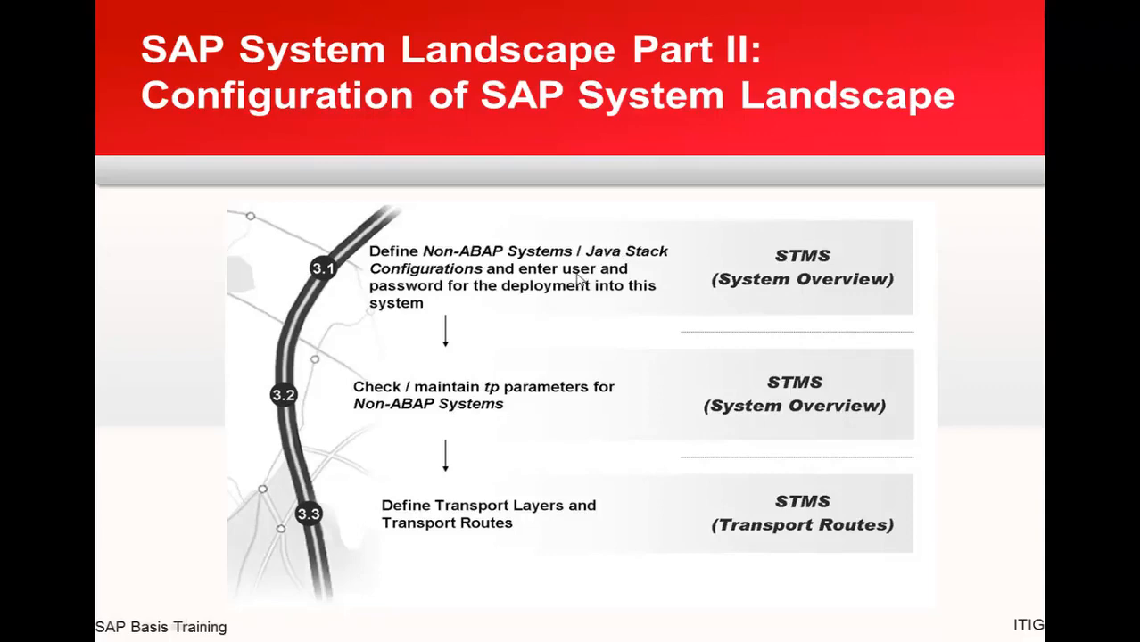
key("Escape")
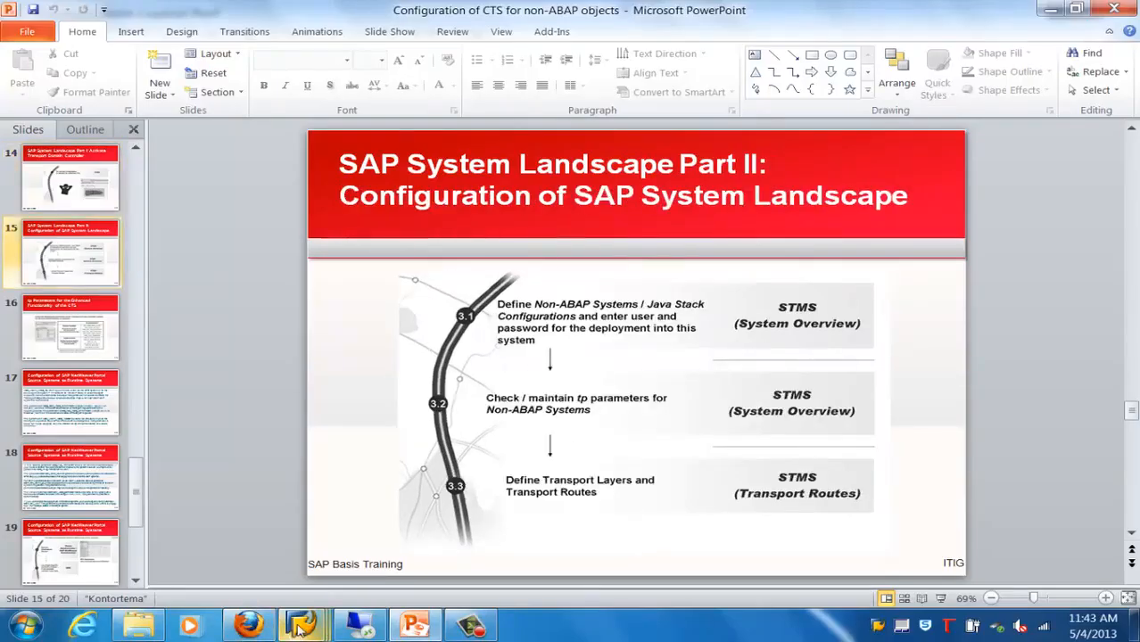
Step: Switch back to SAP, leave the logical port screen, and open the STMS system overview
mouse_move(301, 625)
left_click(527, 509)
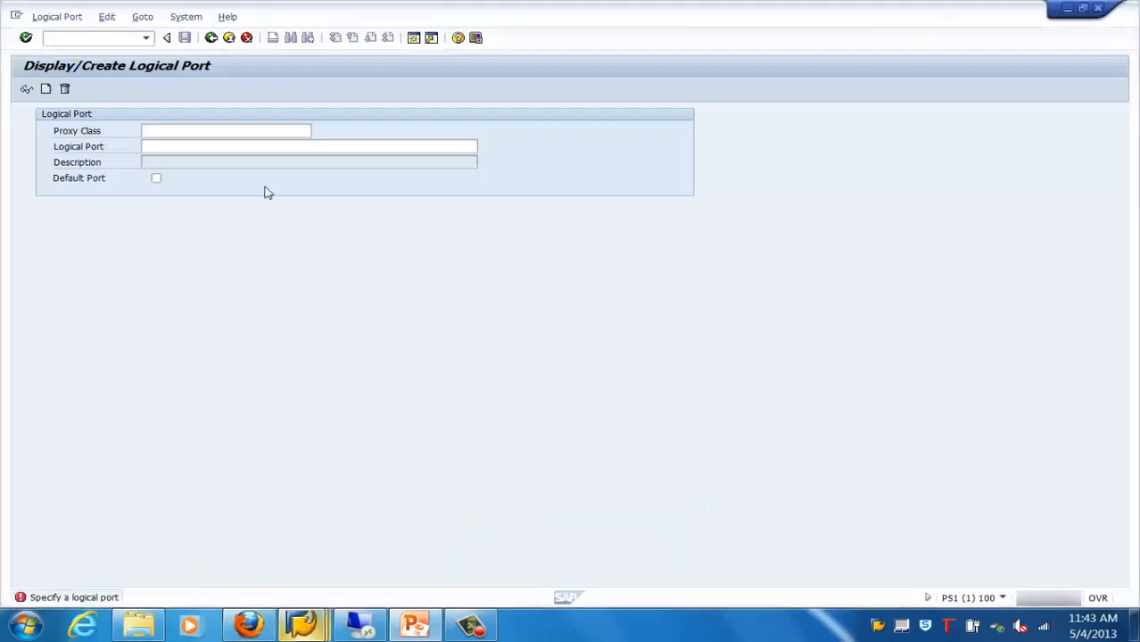
left_click(229, 38)
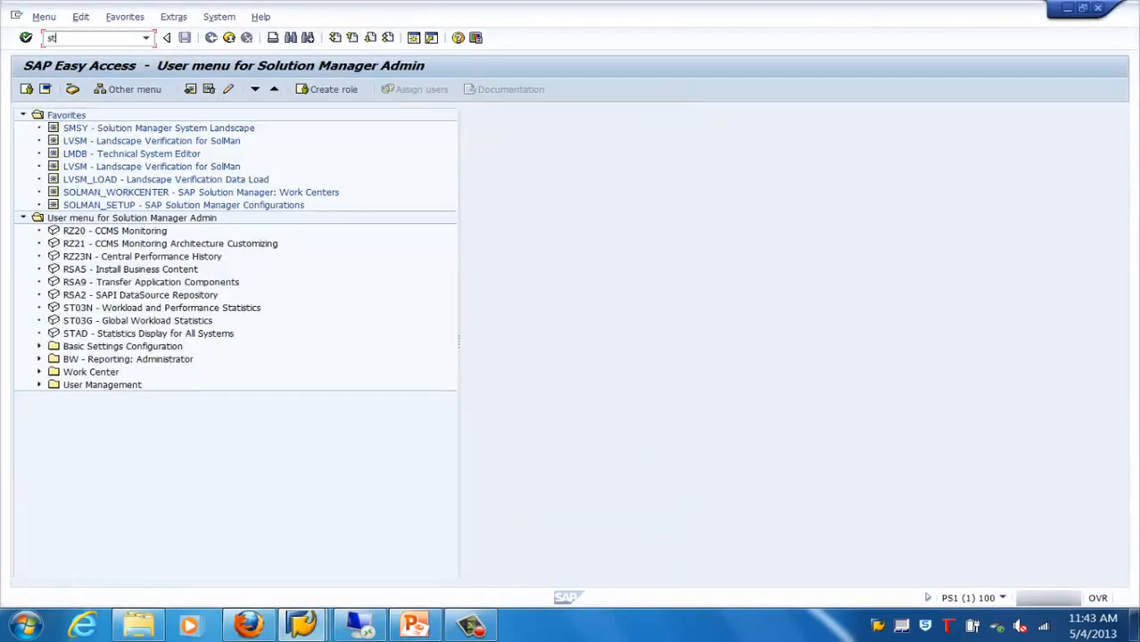
key("Return")
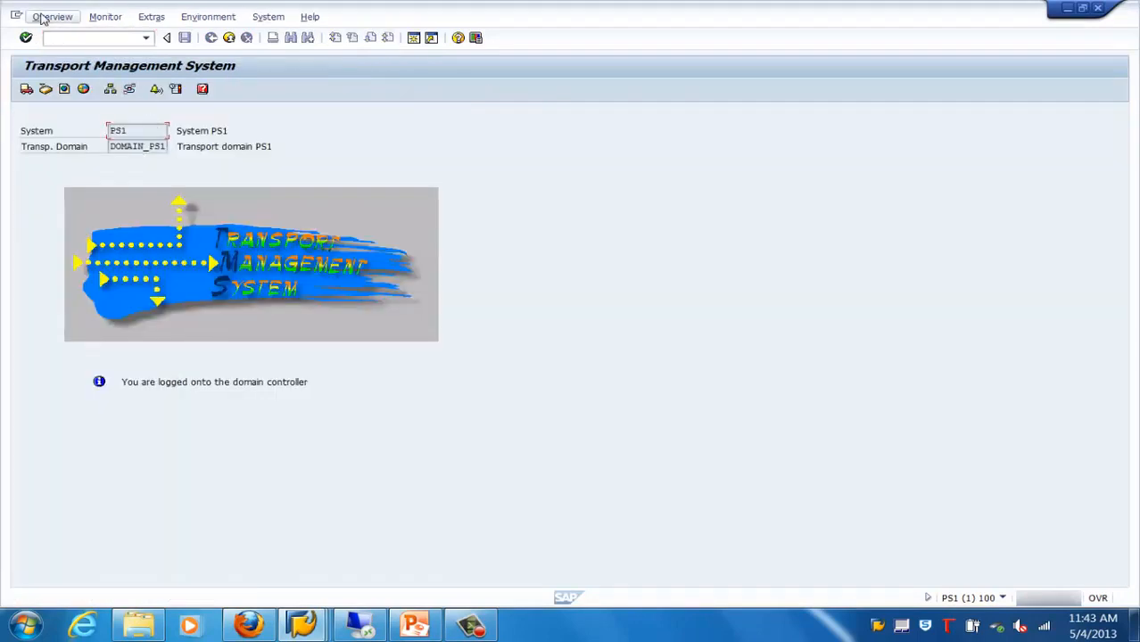
left_click(42, 18)
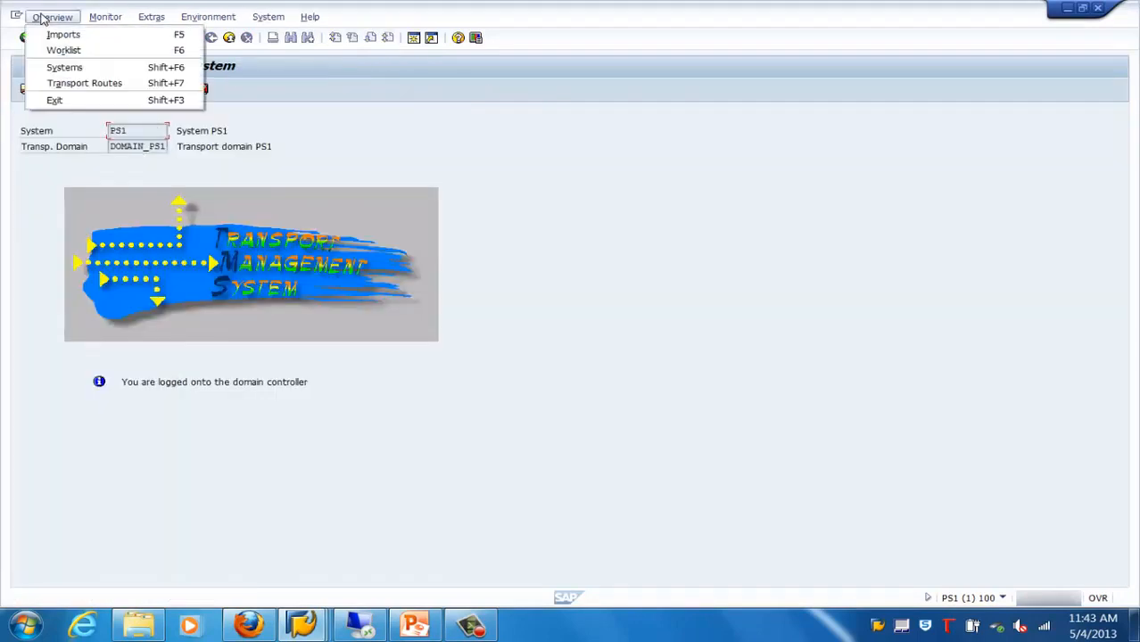
left_click(60, 68)
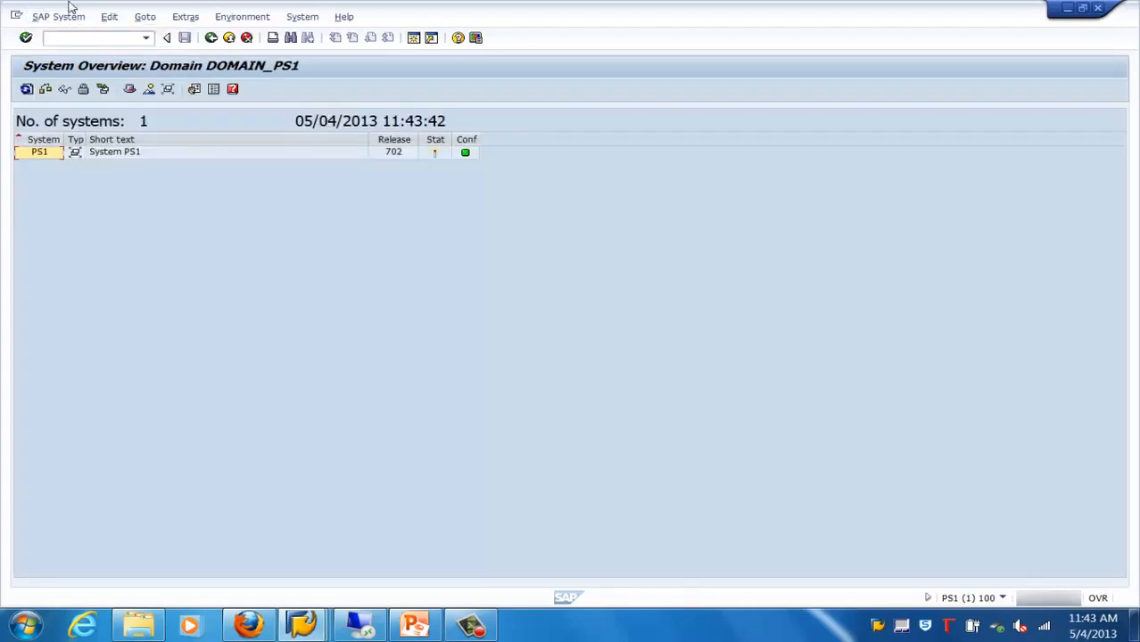
Step: Start creating a Non-ABAP System in the transport domain's system overview
left_click(56, 17)
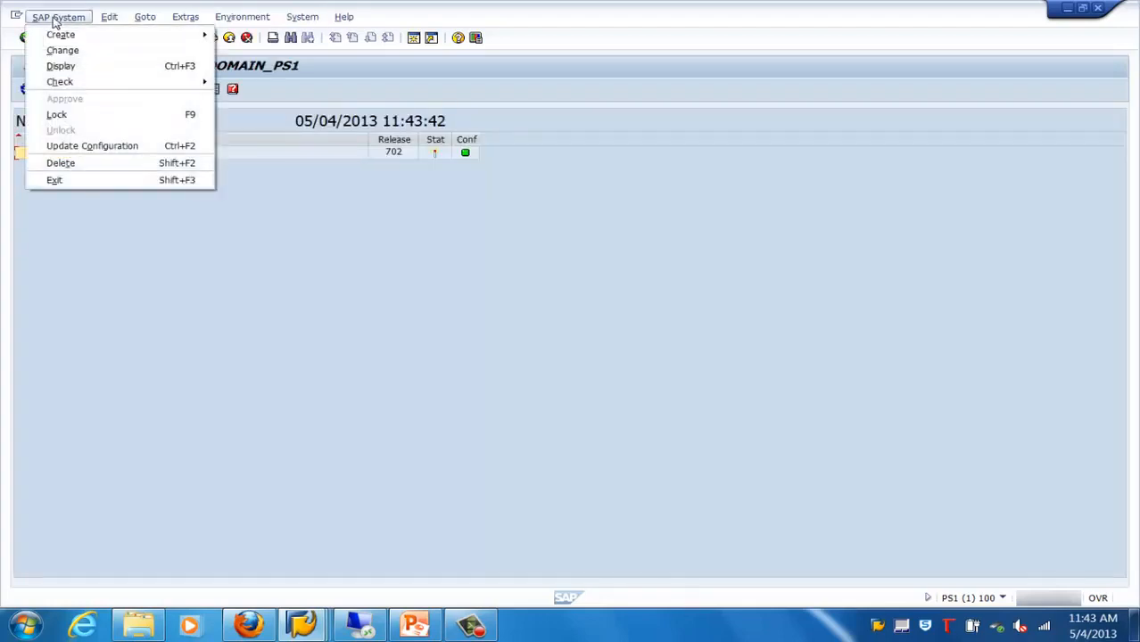
mouse_move(64, 37)
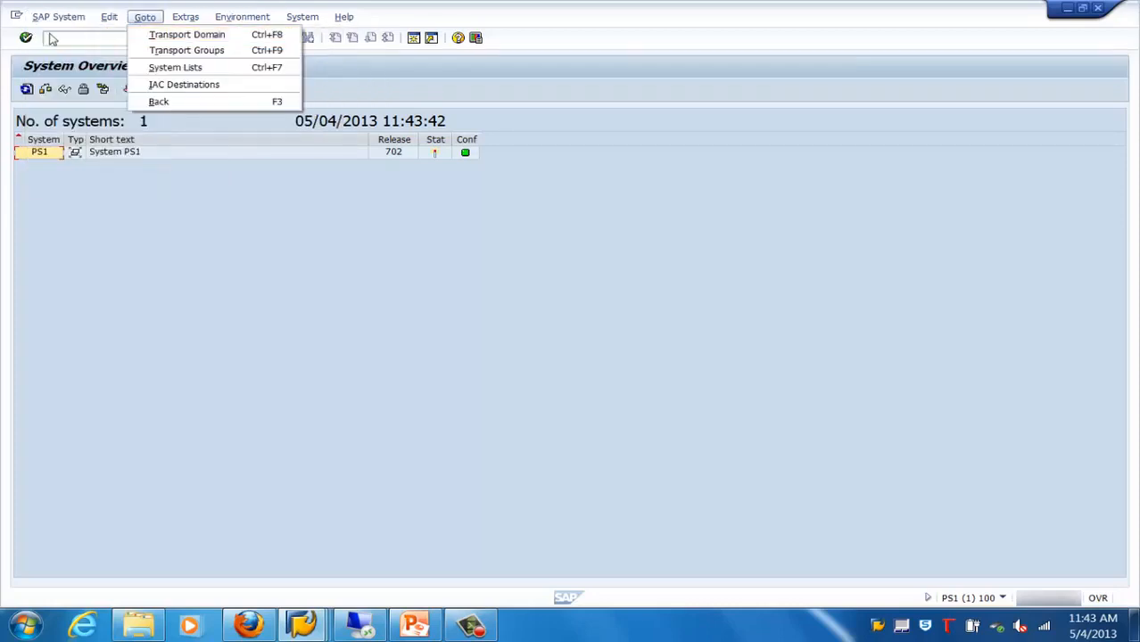
mouse_move(189, 34)
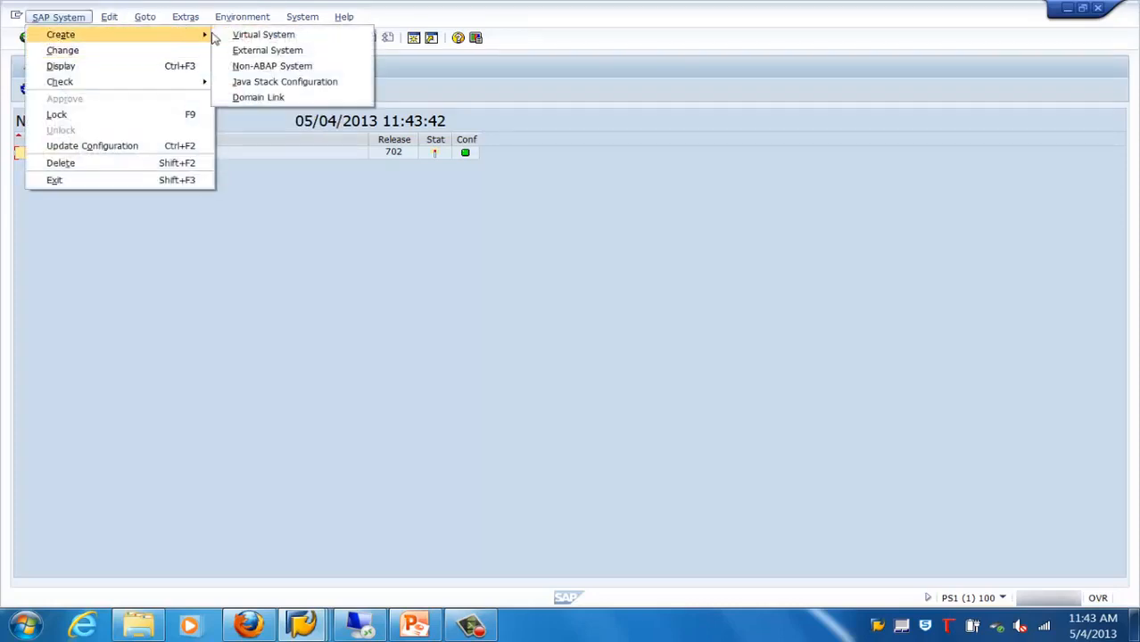
left_click(282, 68)
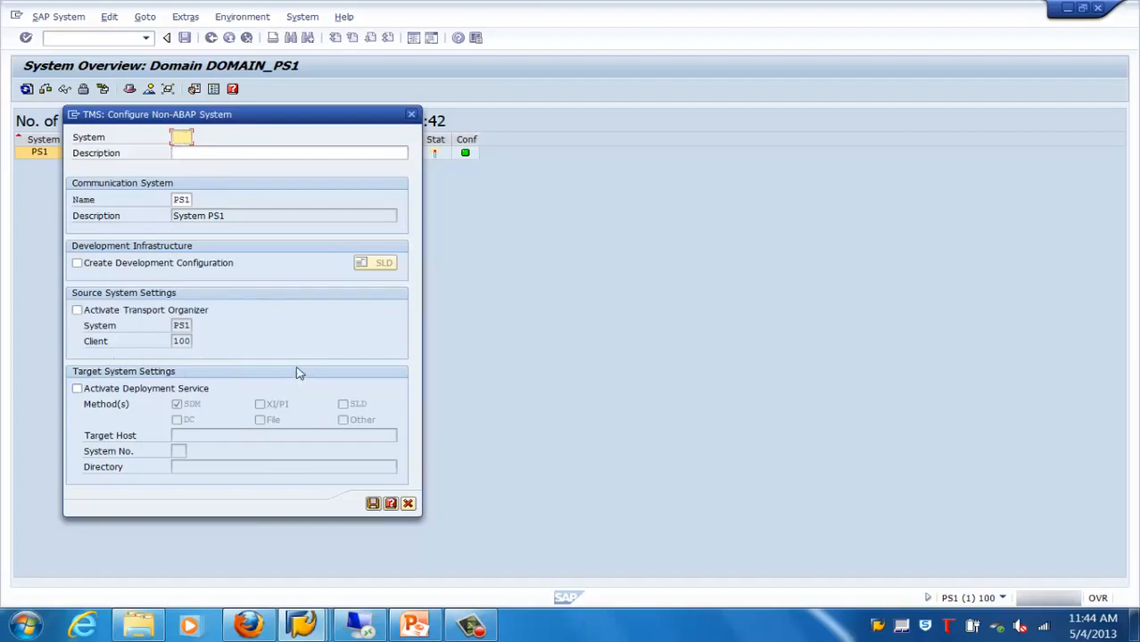
Step: Try switching Activate Transport Organizer on and off in the source system settings
left_click(77, 310)
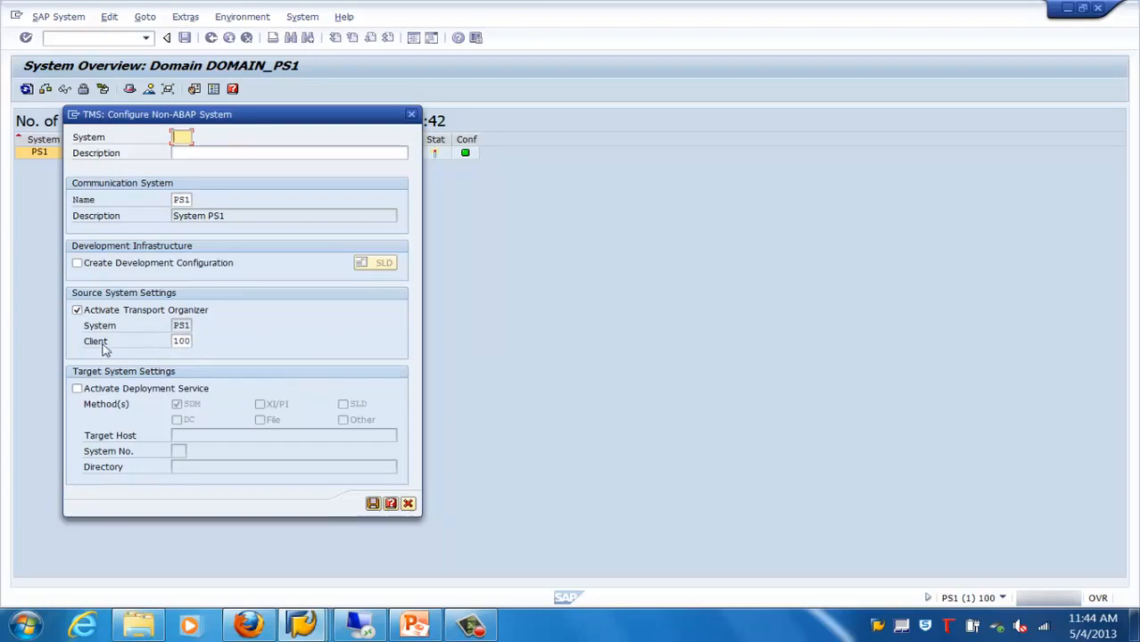
left_click(77, 310)
left_click(77, 310)
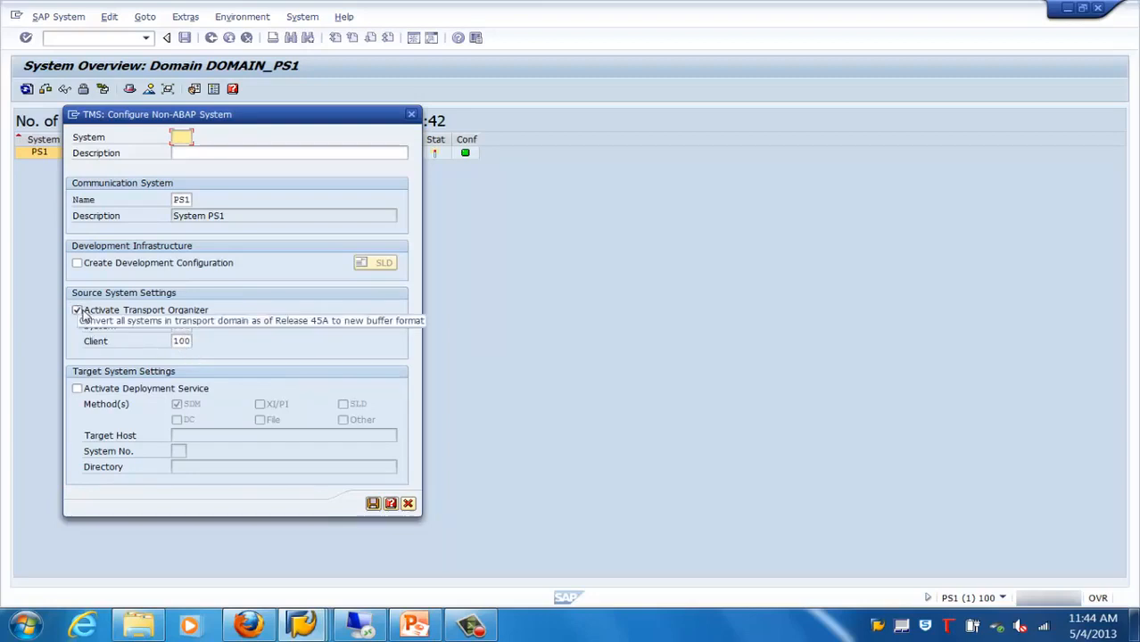
left_click(78, 311)
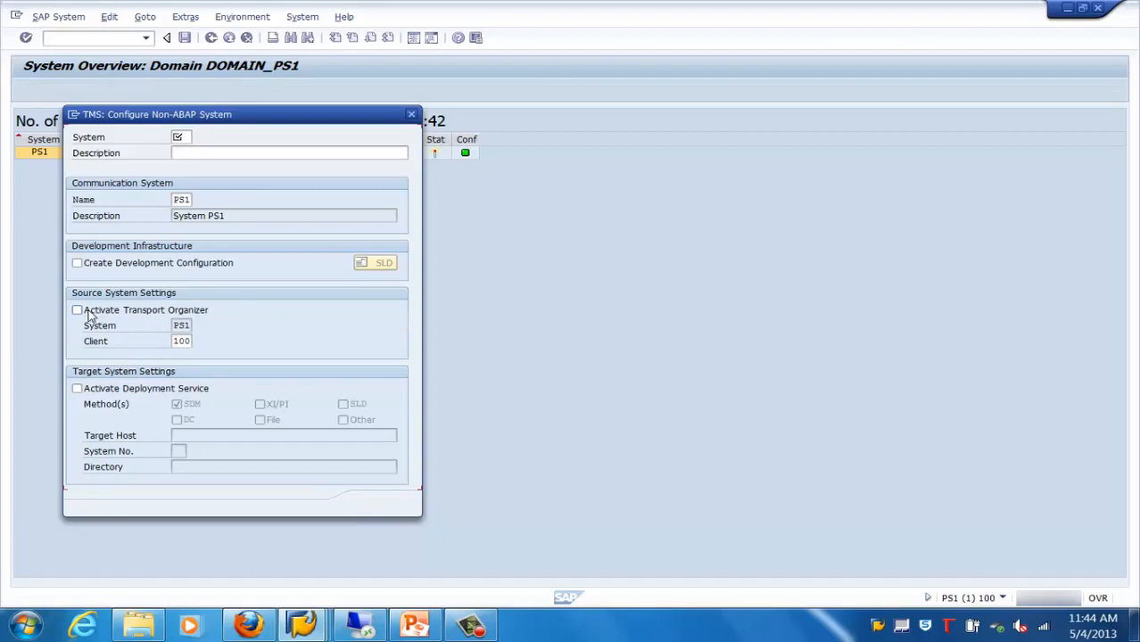
Step: Activate the deployment service in the target system settings and go through the target host and system number fields
left_click(77, 389)
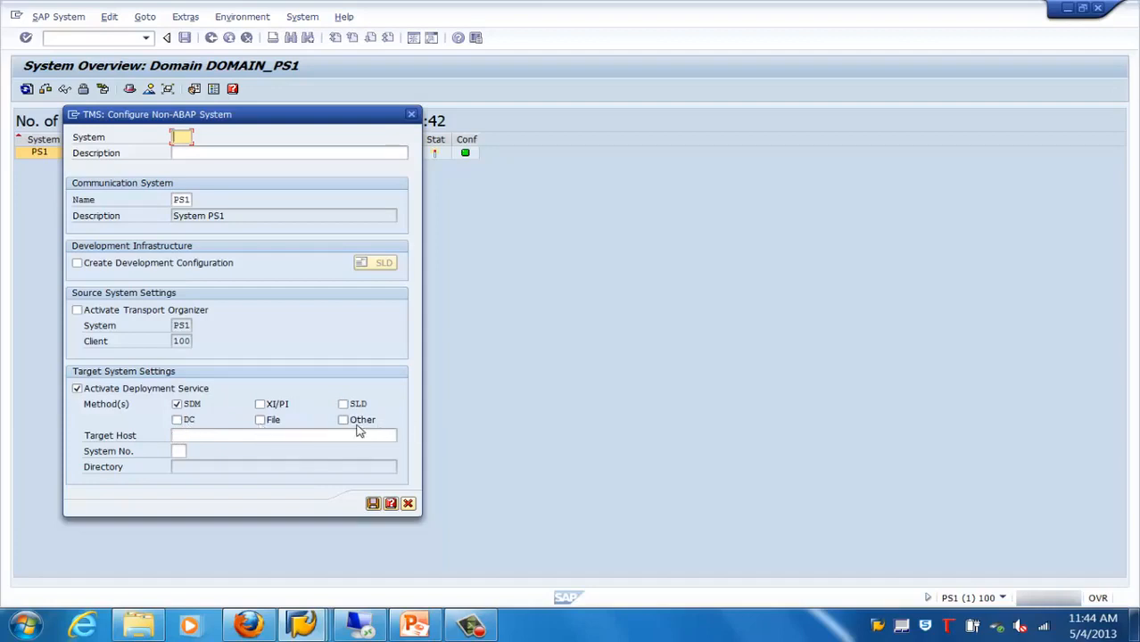
left_click(282, 435)
left_click(178, 453)
Step: Enter JPD as the non-ABAP system with the description "Java dev system"
left_click(181, 138)
type("JPD")
left_click(236, 151)
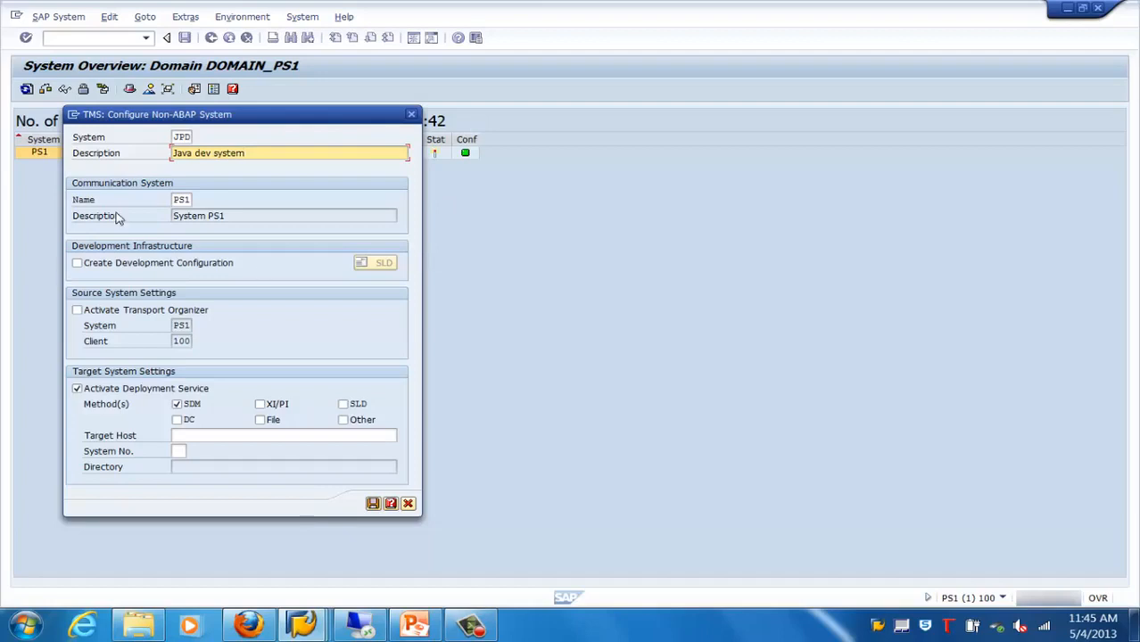
left_click(207, 216)
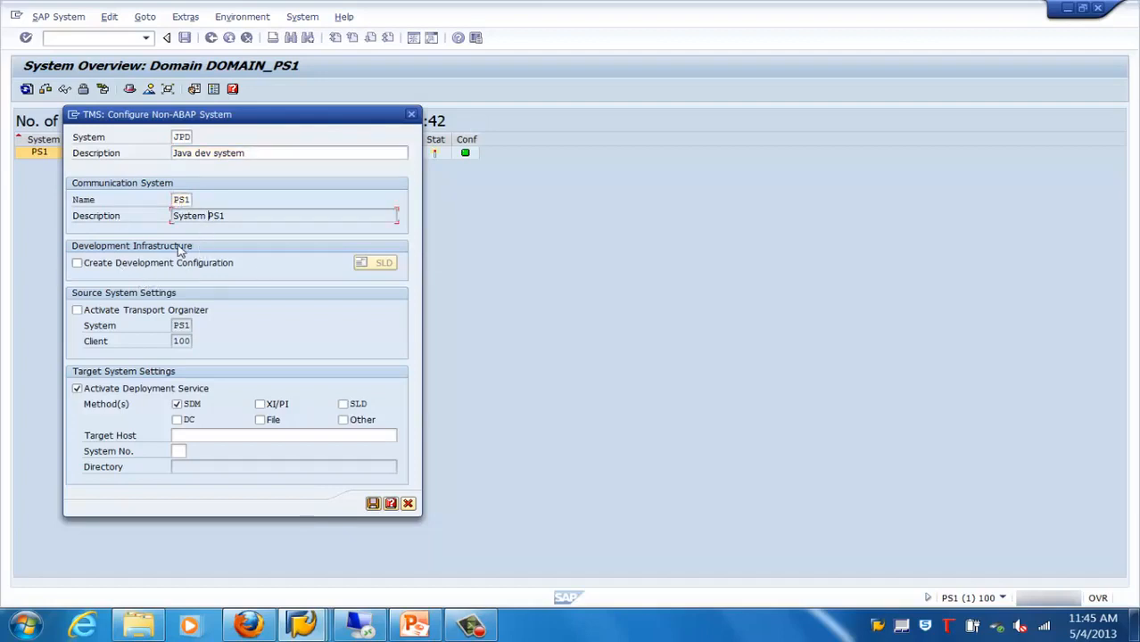
Step: Try Create Development Configuration, dismiss the SLD URL dialog without an entry, and deselect the option
left_click(79, 265)
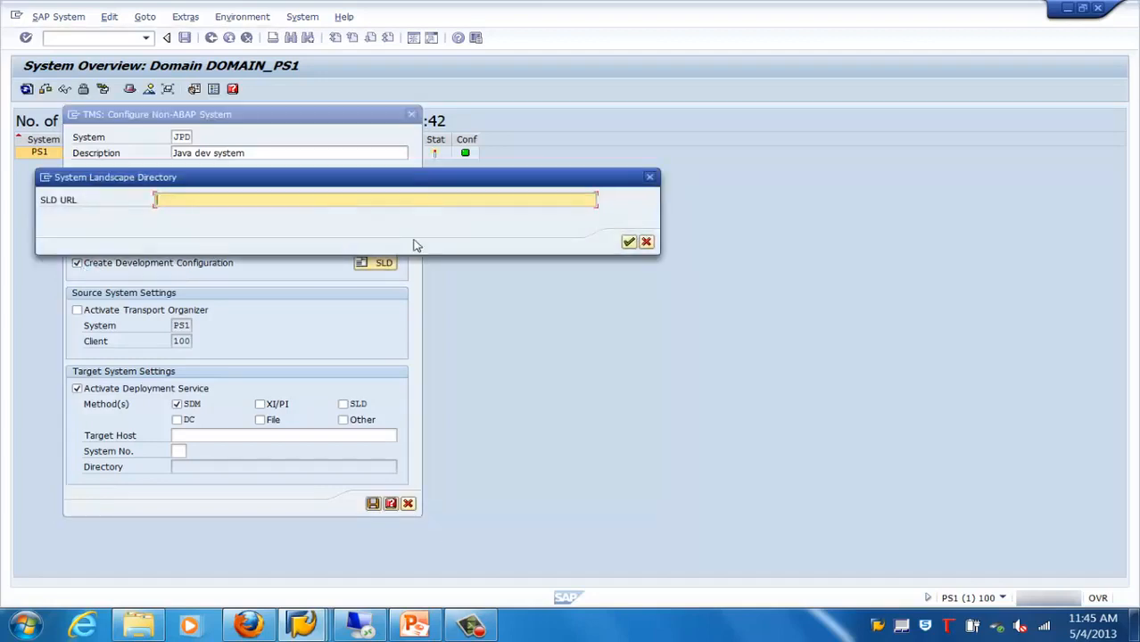
left_click(647, 243)
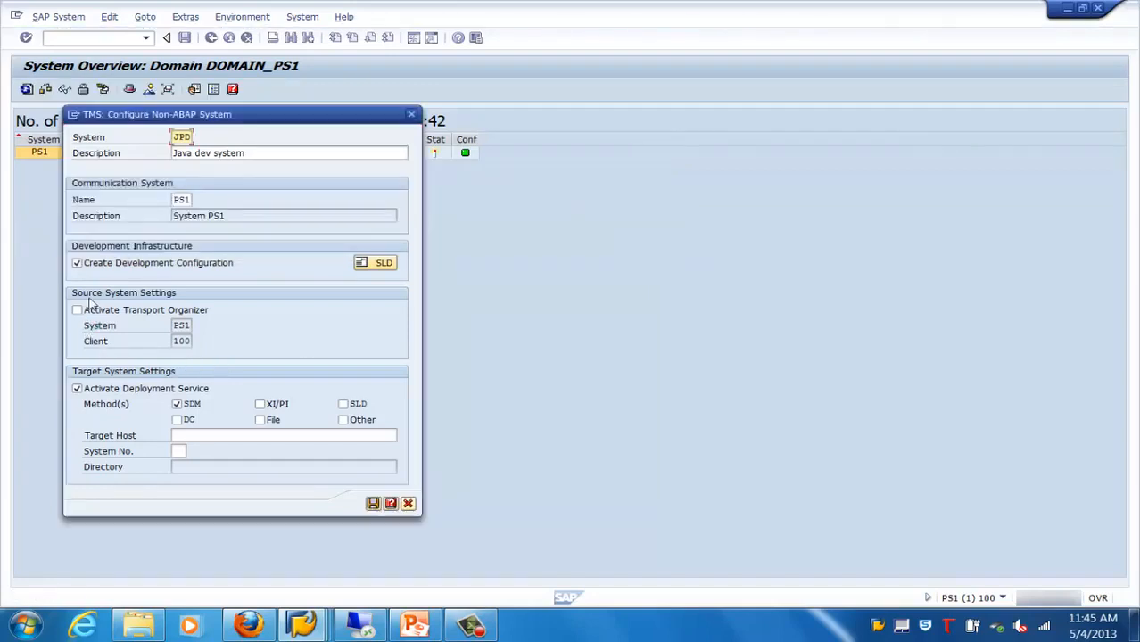
left_click(77, 263)
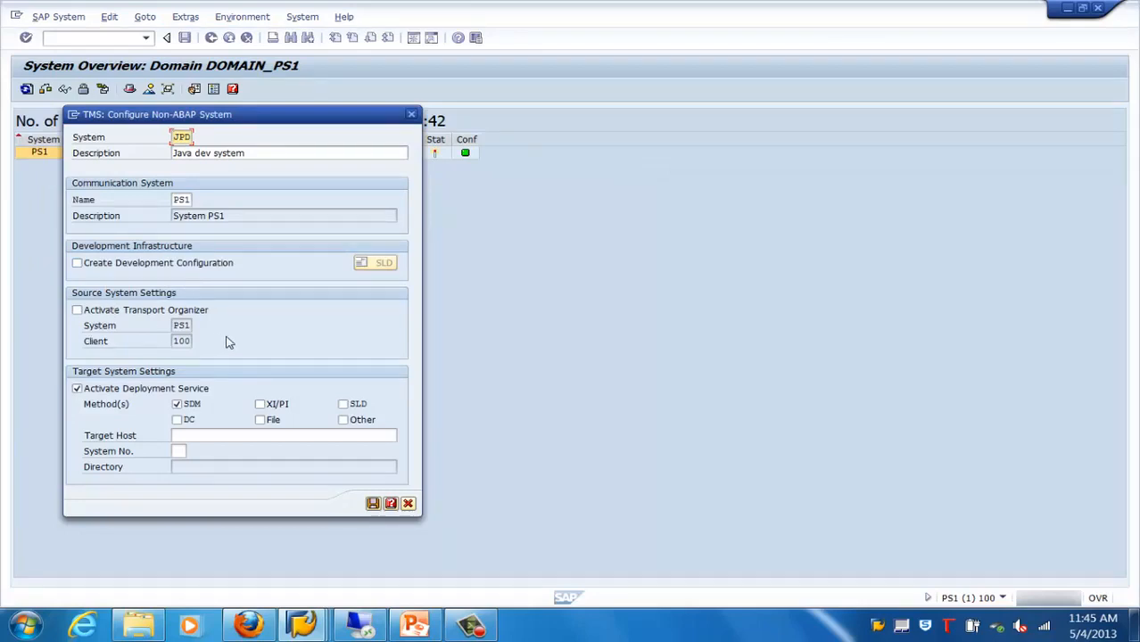
Step: Set JPD up as a source system by activating the Transport Organizer and deactivating the deployment service
left_click(78, 311)
left_click(77, 389)
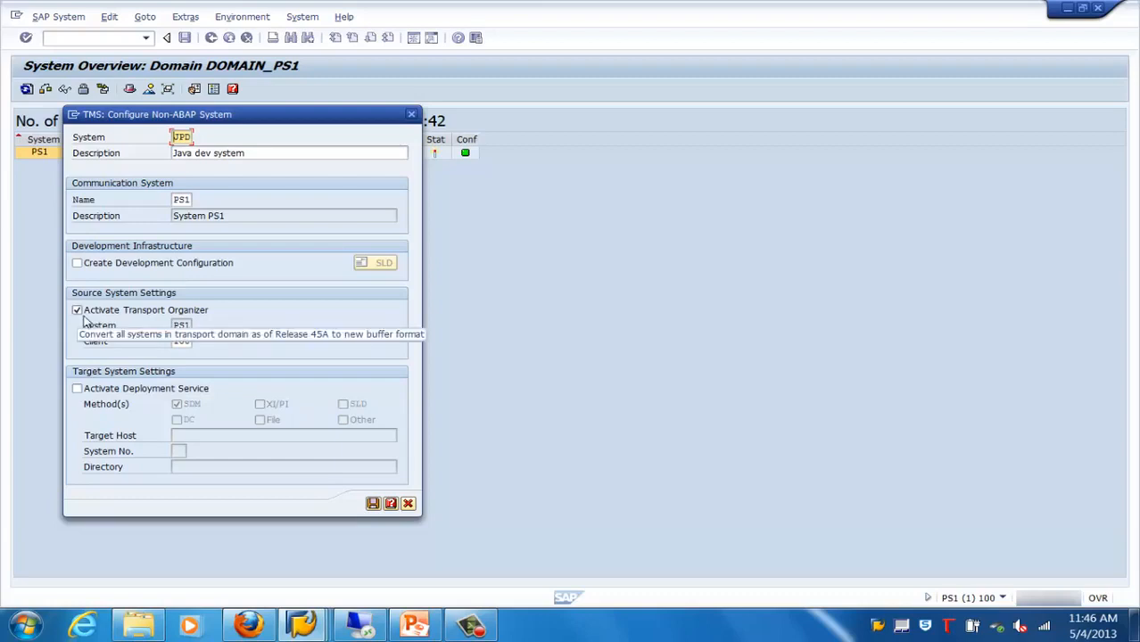
Step: Deactivate the Transport Organizer, change the system to JPQ, and activate its deployment service
left_click(77, 311)
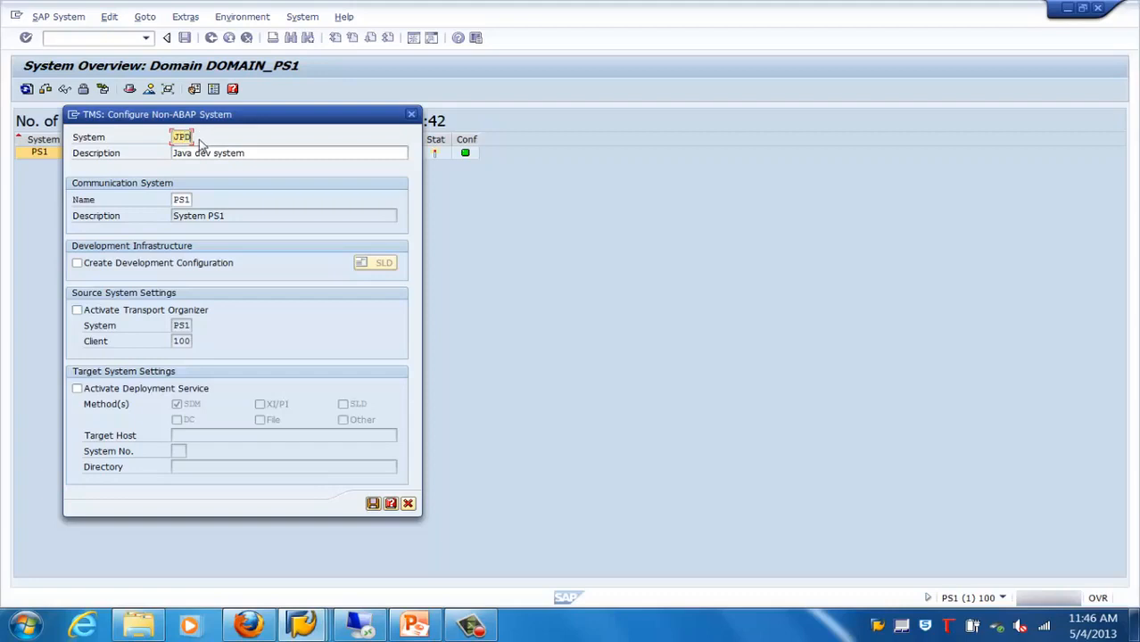
key("BackSpace")
type("Q")
left_click(76, 389)
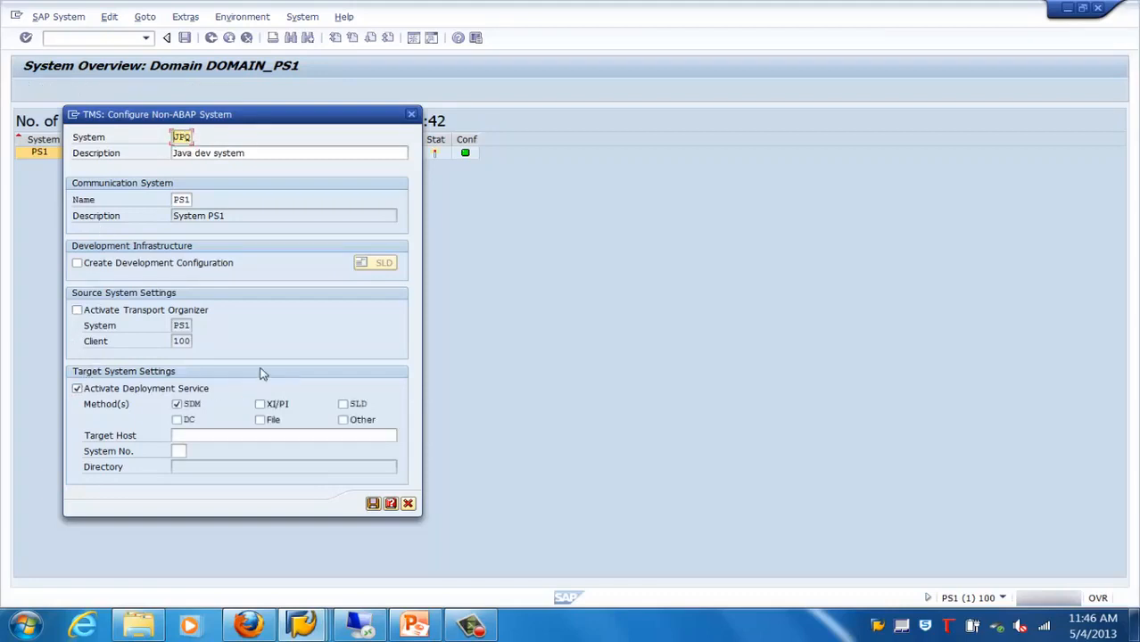
Step: Change the system to JPP with the deployment service activated, and discard the non-ABAP system configuration
left_click(76, 389)
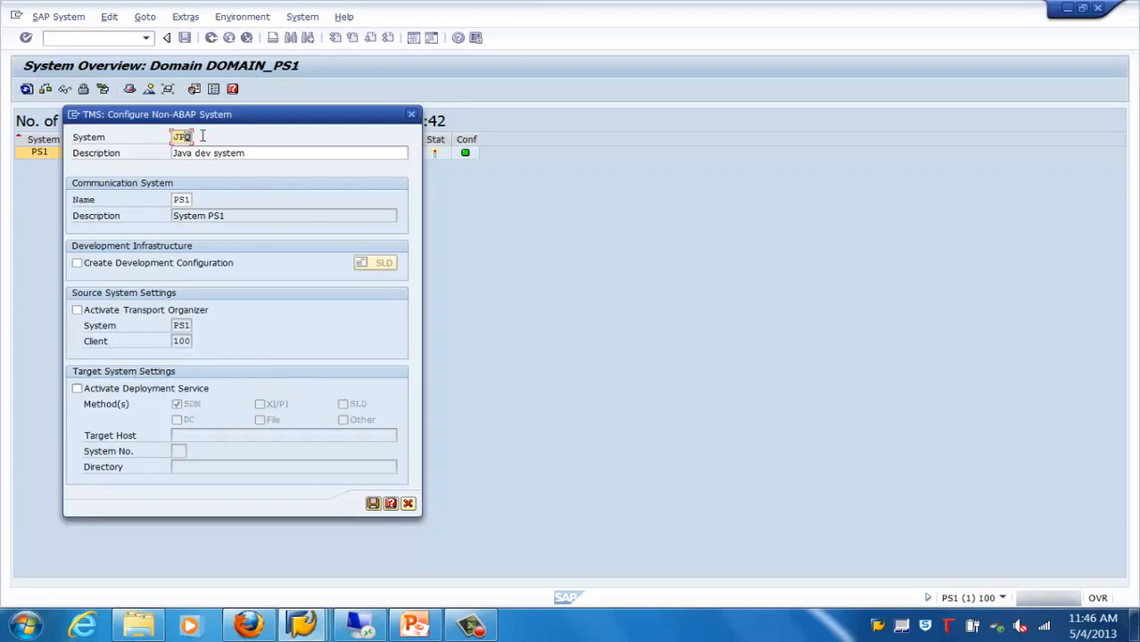
key("BackSpace")
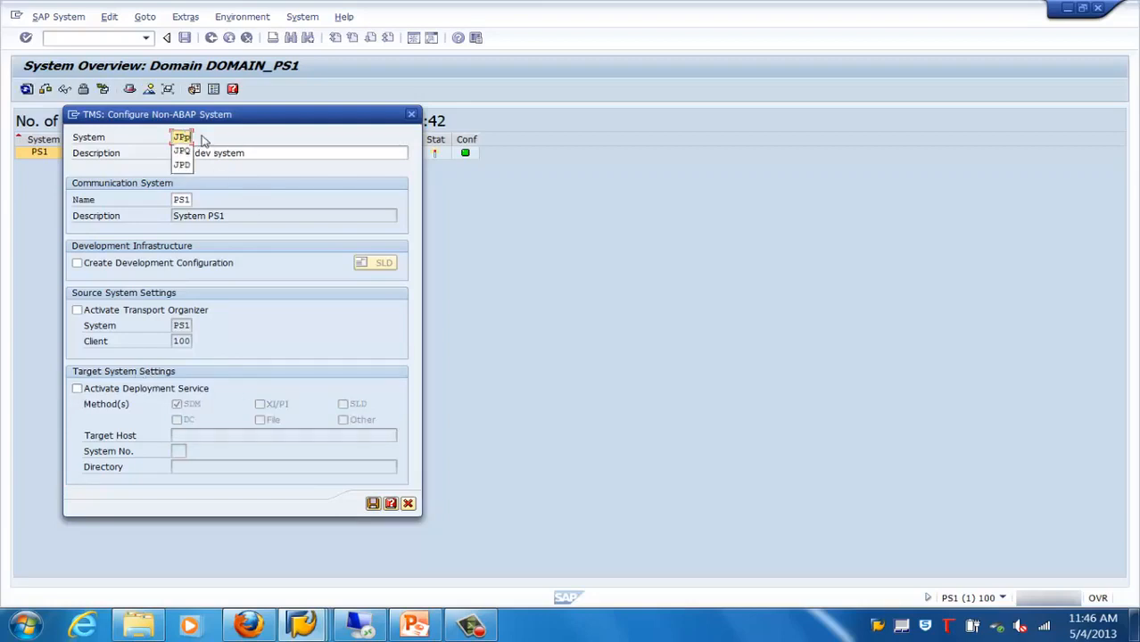
left_click(79, 390)
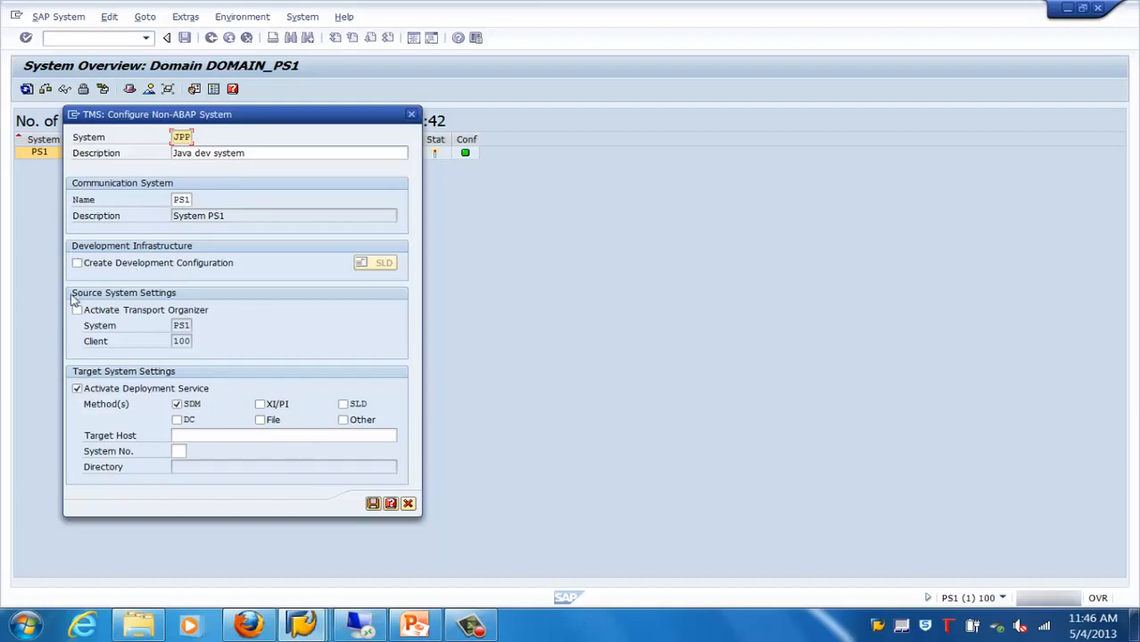
left_click(408, 504)
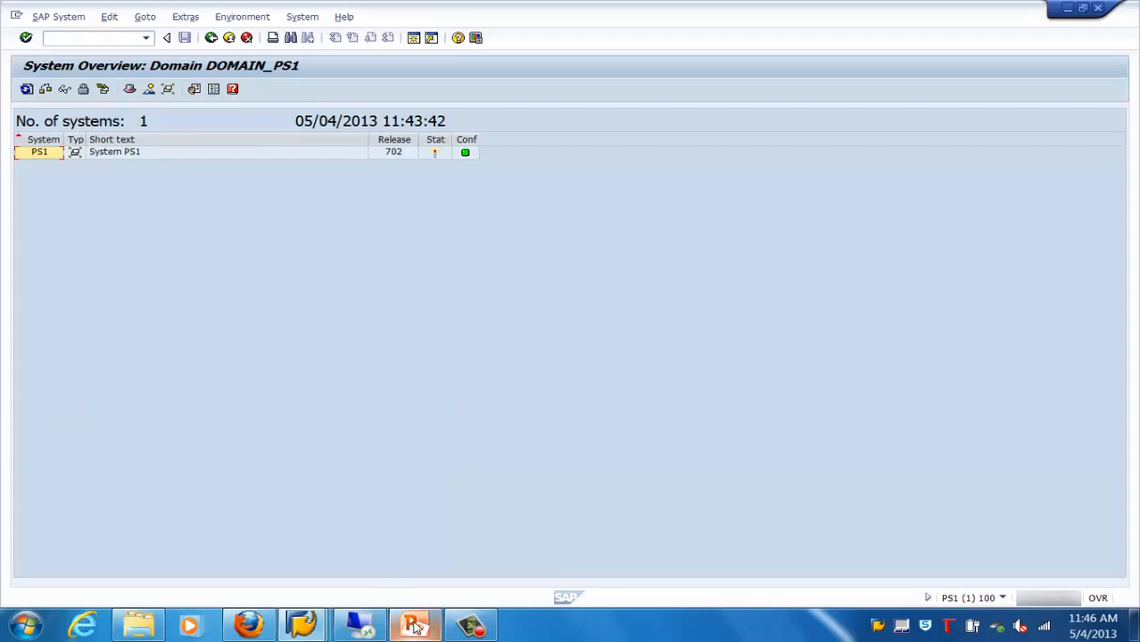
Step: Switch to the PowerPoint presentation on configuring CTS for non-ABAP objects
mouse_move(414, 627)
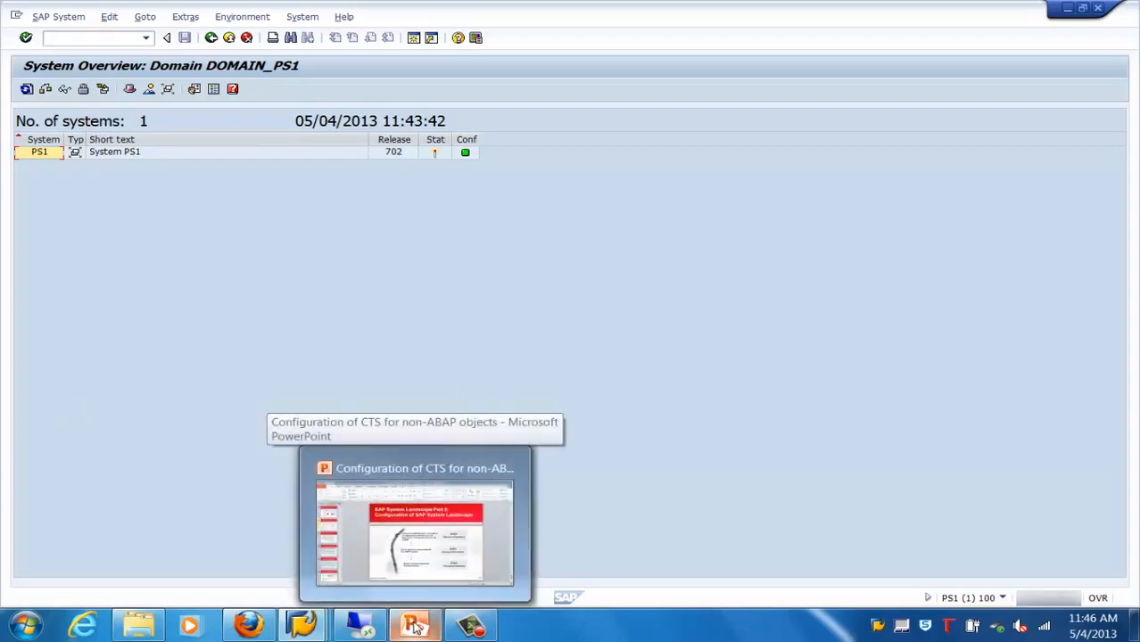